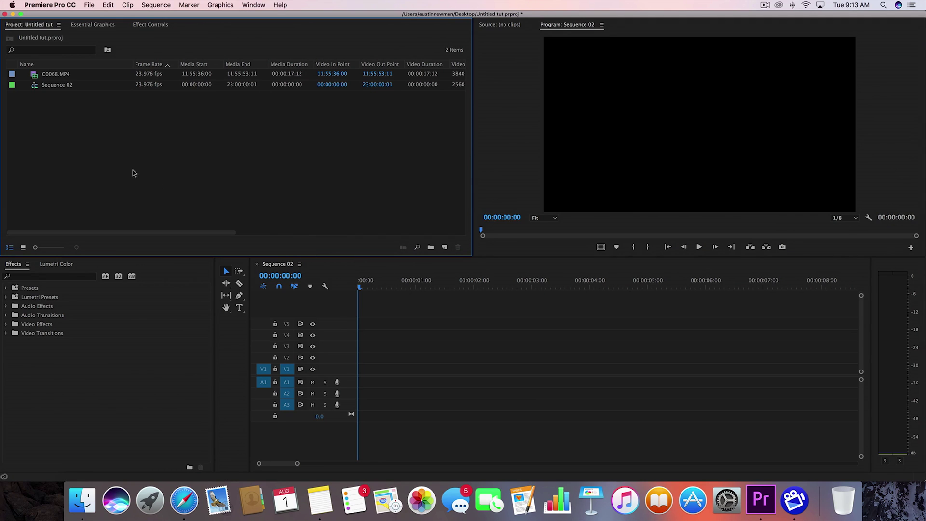
- Review C0068.MP4's video and audio info, then place it at 00:00:00:00 on V1/A1
{"action": "left_click", "coordinate": [39, 76]}
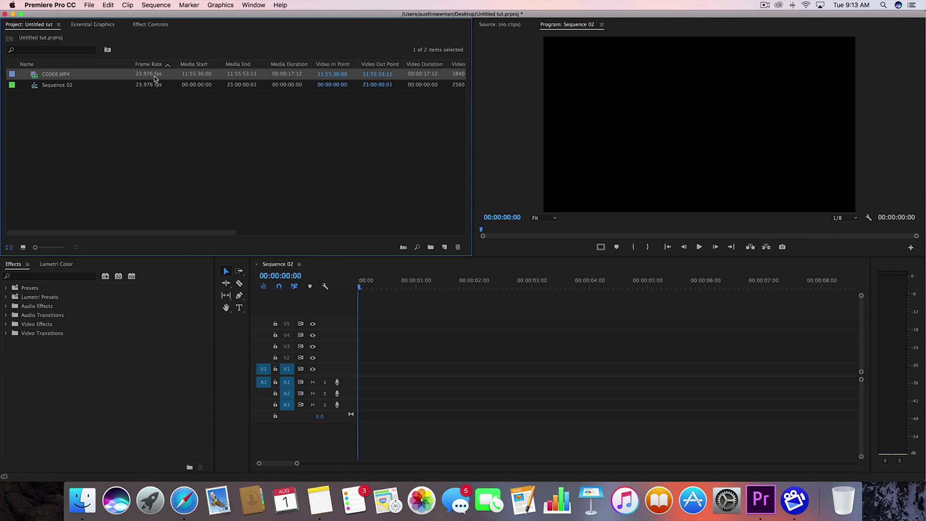
{"action": "scroll", "coordinate": [292, 108], "scroll_direction": "right", "scroll_amount": 4}
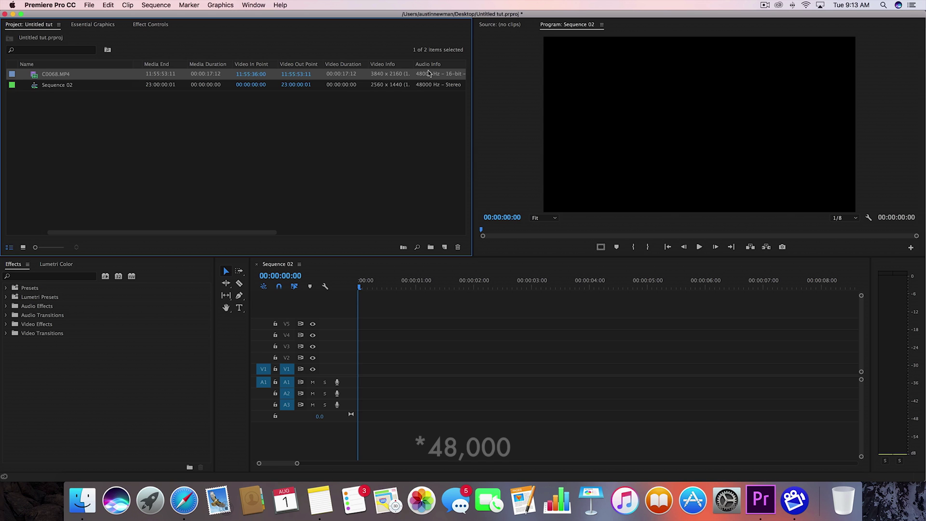
{"action": "scroll", "coordinate": [407, 87], "scroll_direction": "right", "scroll_amount": 2}
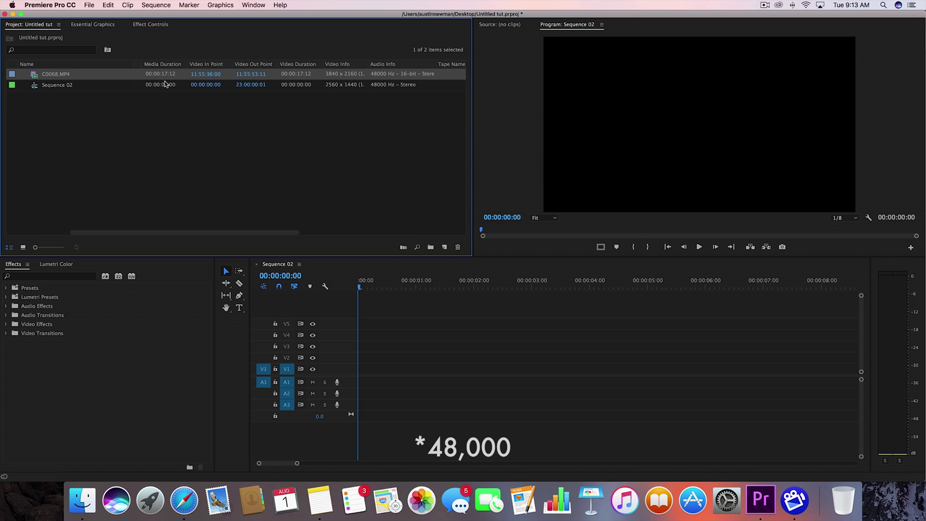
{"action": "scroll", "coordinate": [160, 126], "scroll_direction": "left", "scroll_amount": 6}
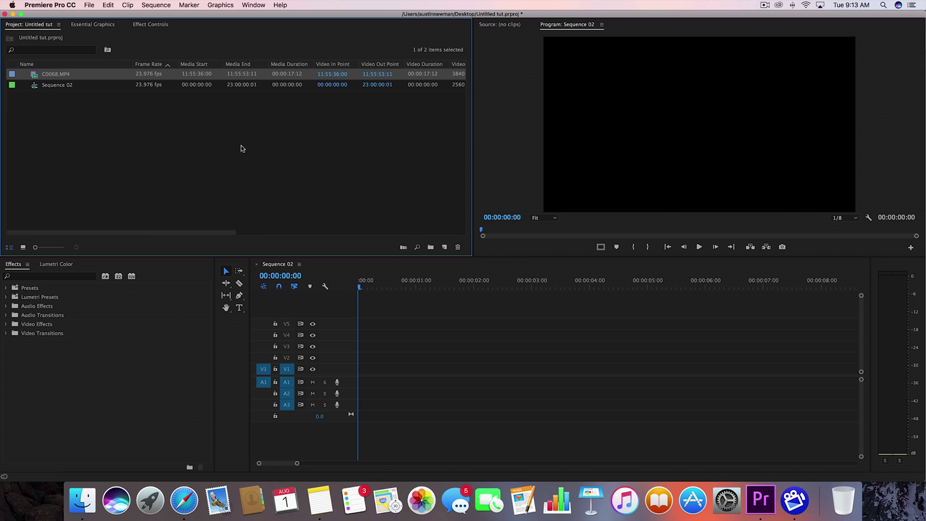
{"action": "left_click_drag", "start_coordinate": [55, 74], "coordinate": [381, 373]}
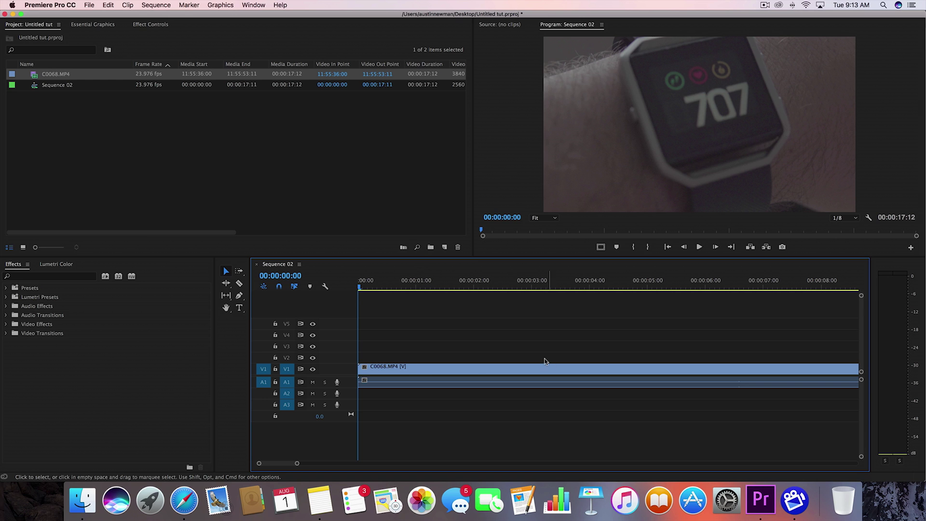
{"action": "left_click", "coordinate": [536, 282]}
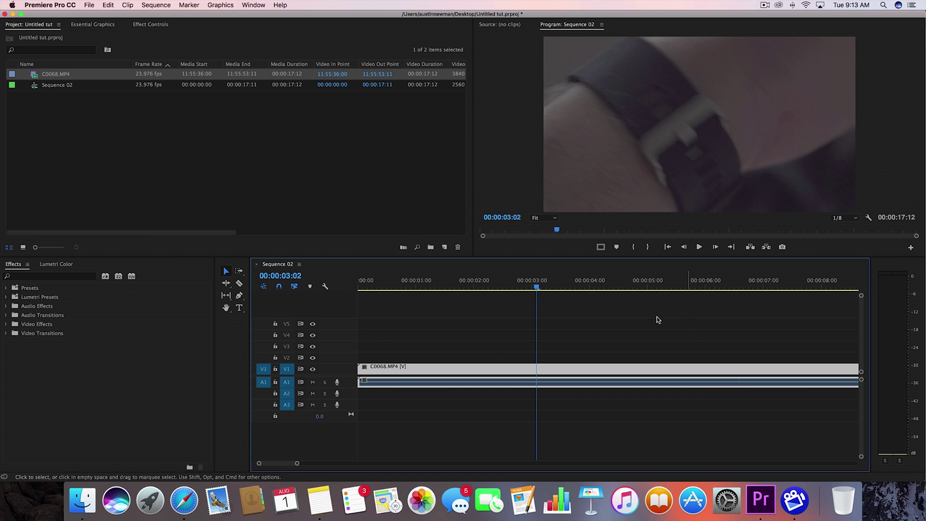
{"action": "key", "text": "Home"}
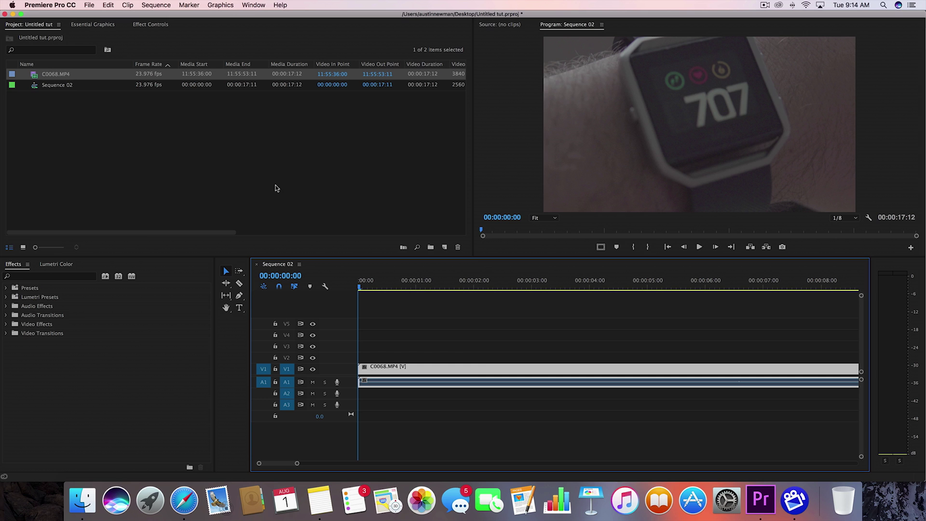
{"action": "left_click", "coordinate": [169, 4]}
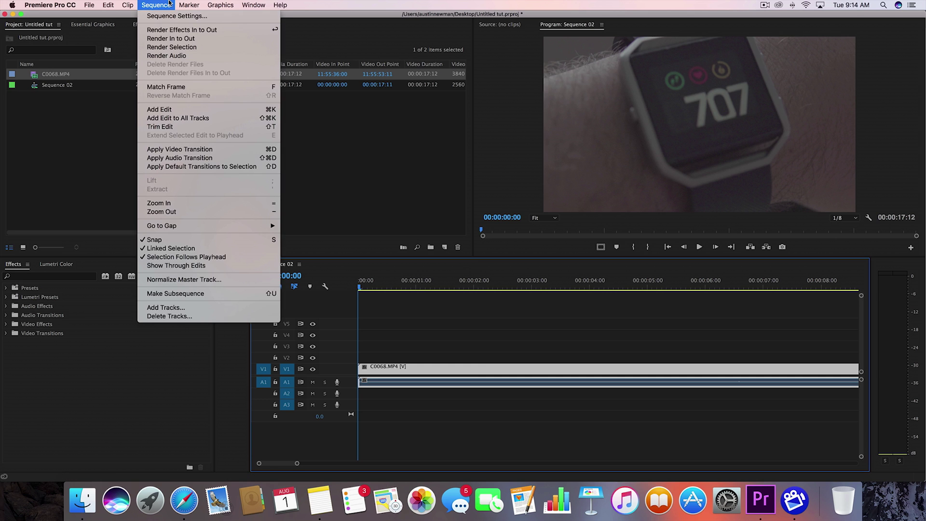
{"action": "left_click", "coordinate": [161, 15]}
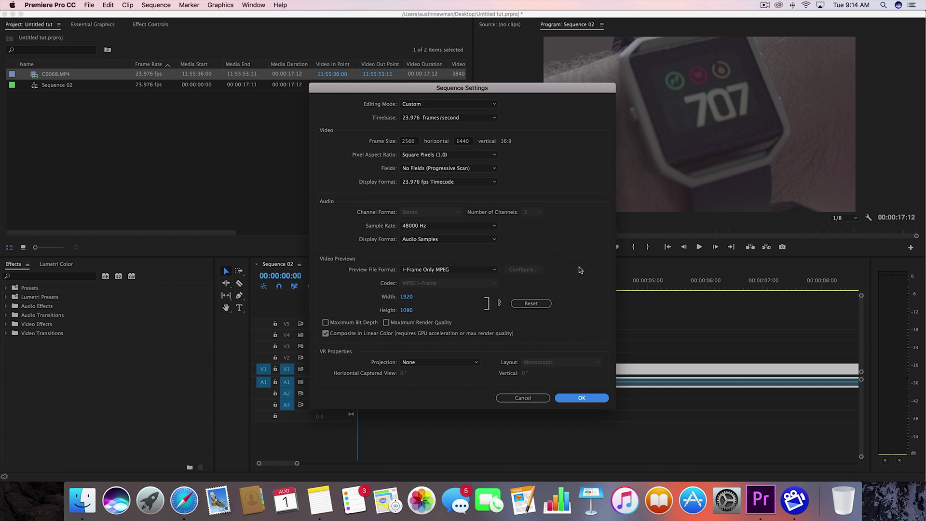
{"action": "left_click", "coordinate": [581, 397]}
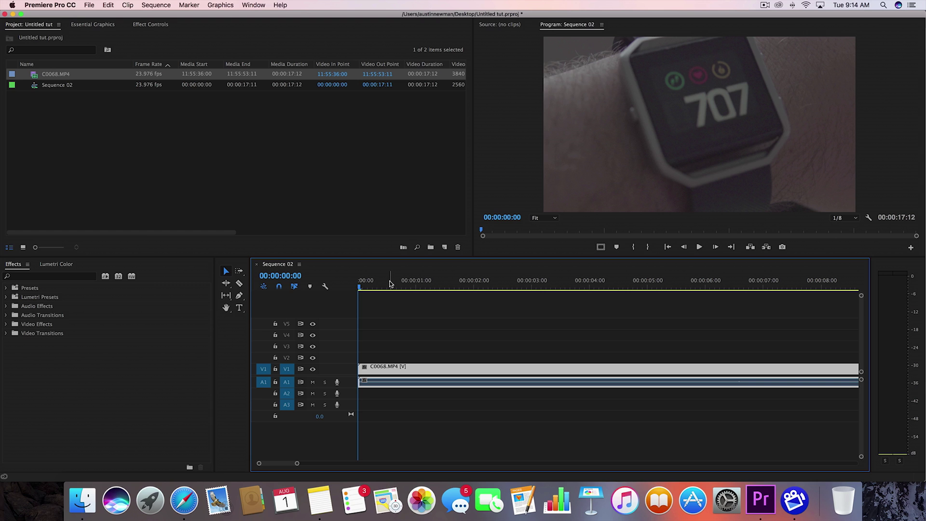
- Zoom out the timeline and set the export format to H.264 with the Custom preset
{"action": "key", "text": "minus"}
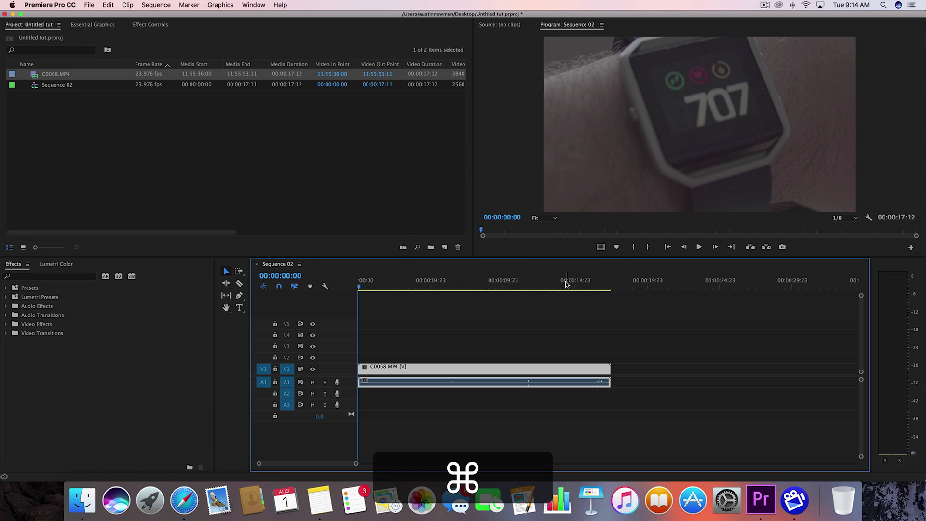
{"action": "key", "text": "super+m"}
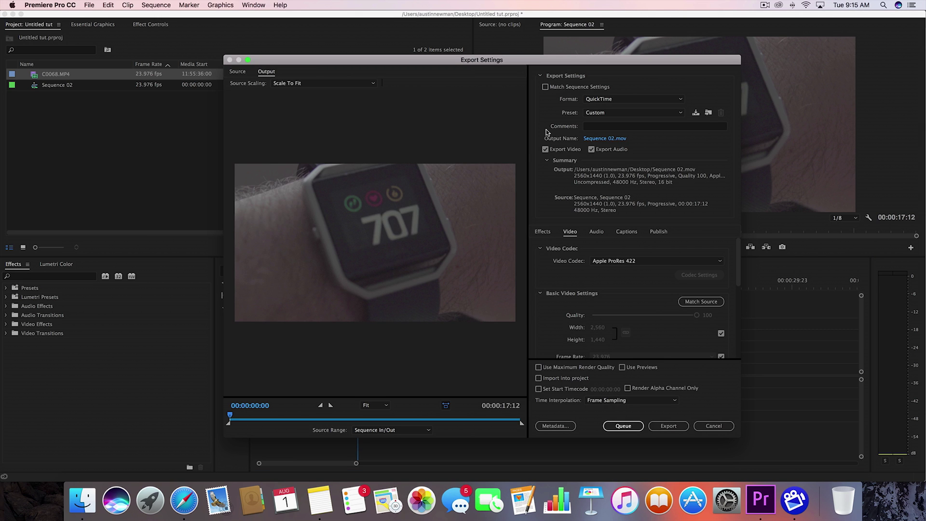
{"action": "left_click", "coordinate": [610, 100]}
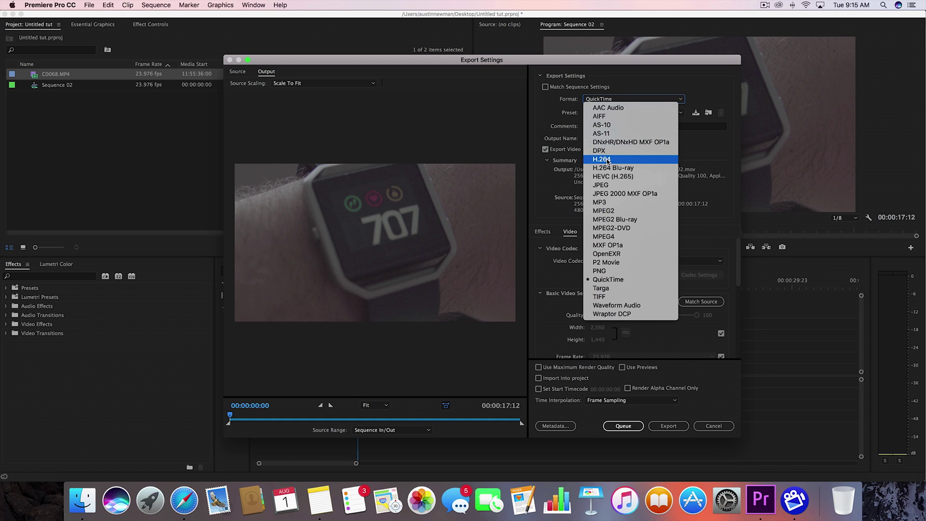
{"action": "left_click", "coordinate": [608, 160]}
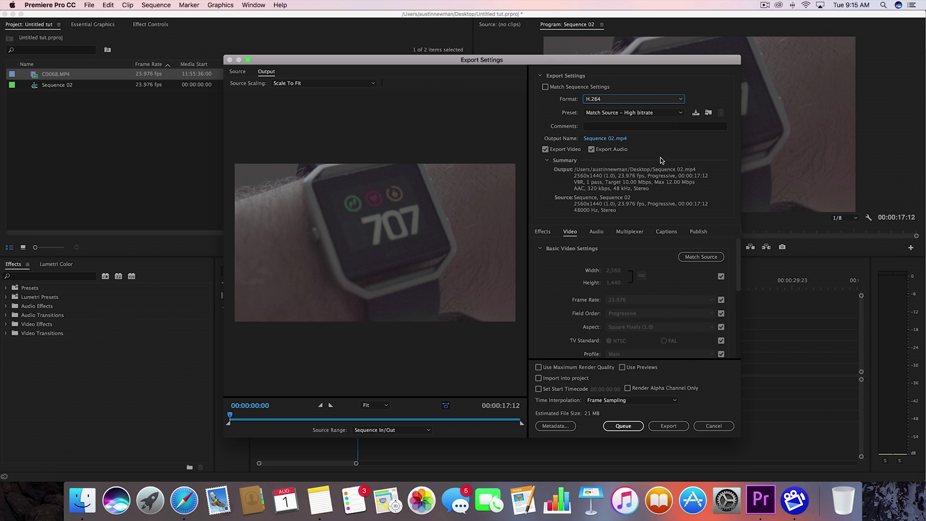
{"action": "left_click", "coordinate": [592, 114]}
{"action": "left_click", "coordinate": [619, 123]}
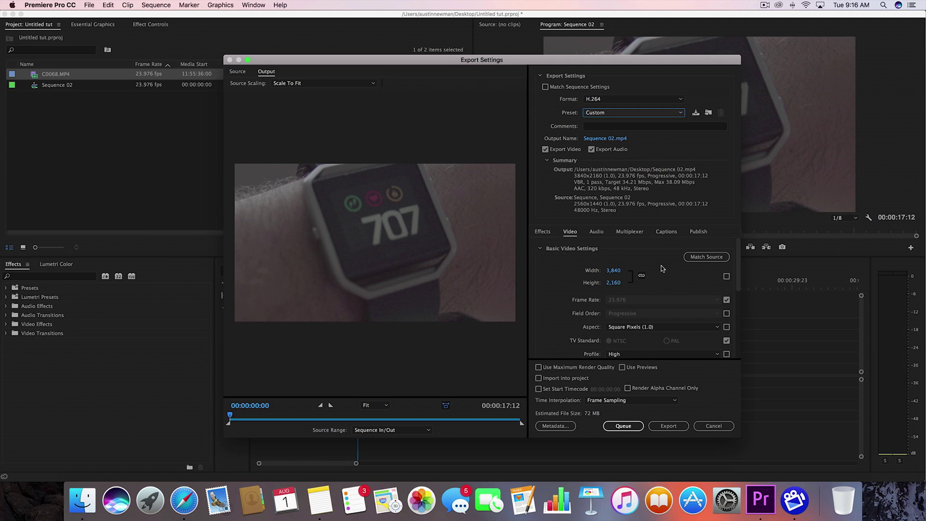
- Match the export frame size to the 2560×1440 source, keeping width and height linked
{"action": "left_click", "coordinate": [708, 257]}
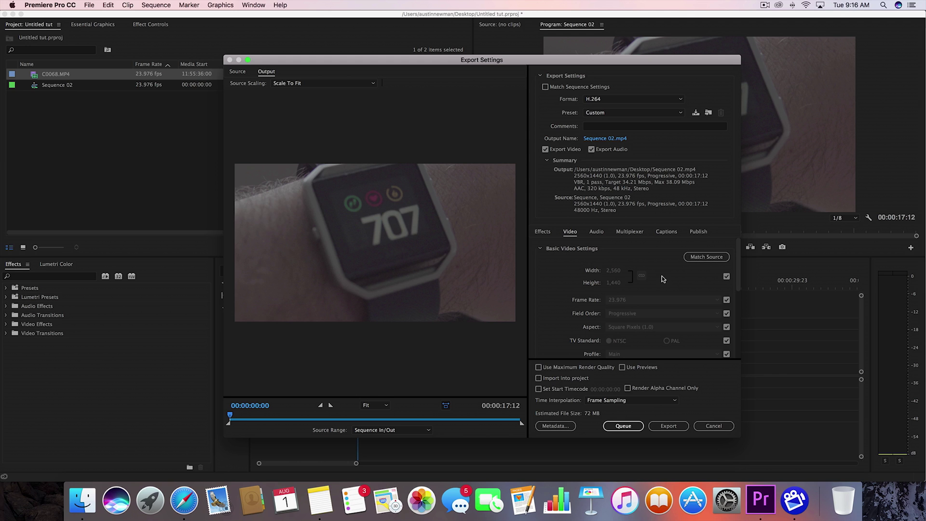
{"action": "left_click", "coordinate": [726, 275]}
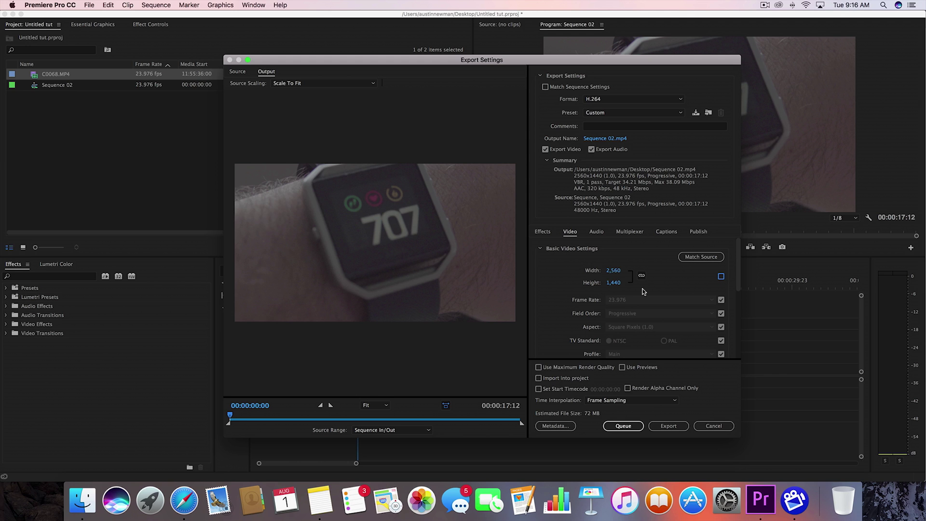
{"action": "left_click", "coordinate": [615, 270]}
{"action": "left_click", "coordinate": [721, 276]}
{"action": "scroll", "coordinate": [564, 318], "scroll_direction": "down", "scroll_amount": 2}
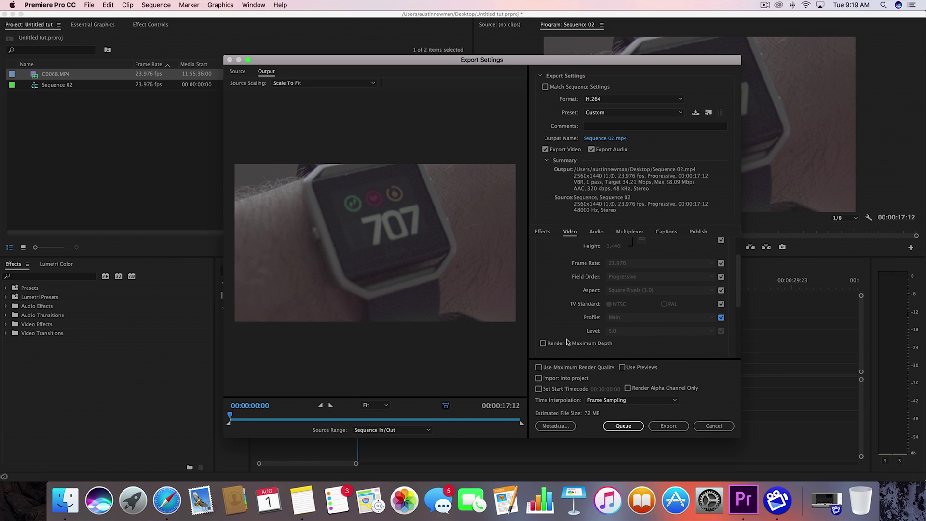
- Unlock Profile and Level, then choose the High profile and level 5.2
{"action": "left_click", "coordinate": [720, 318]}
{"action": "left_click", "coordinate": [721, 331]}
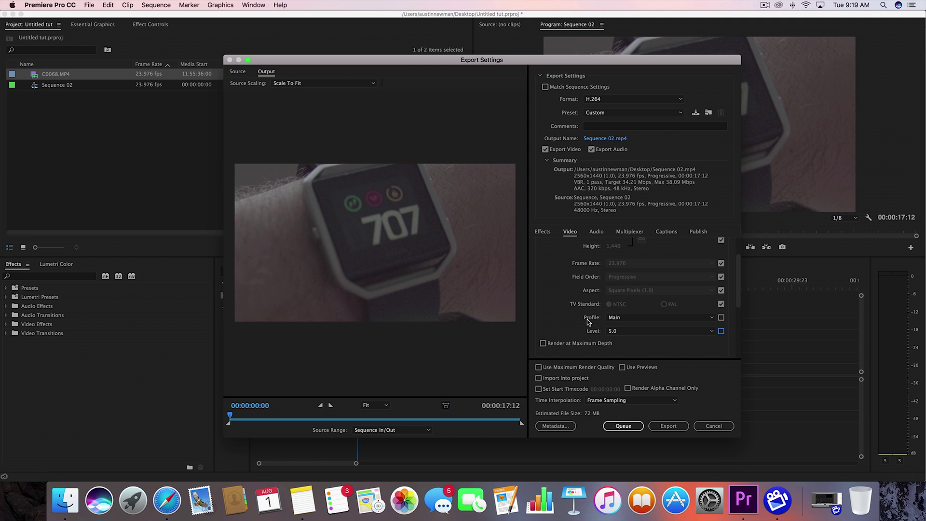
{"action": "left_click", "coordinate": [618, 320]}
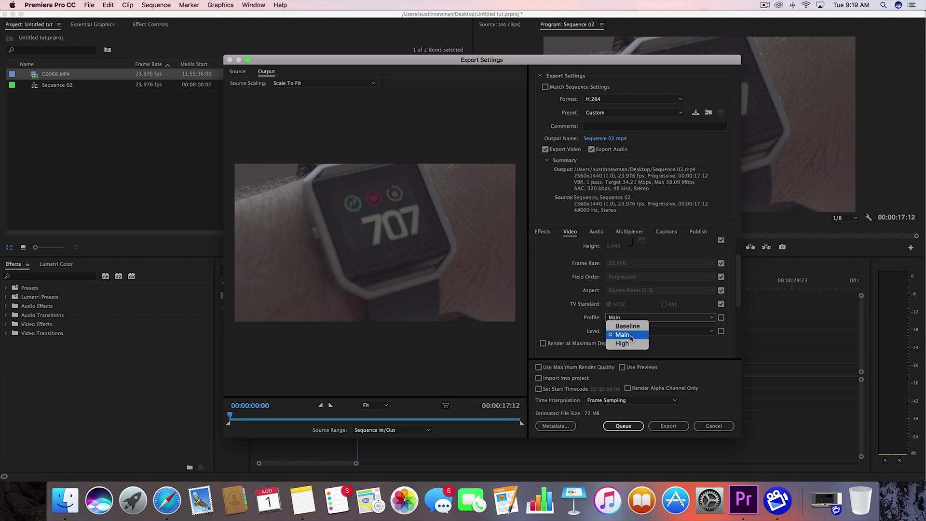
{"action": "left_click", "coordinate": [627, 343]}
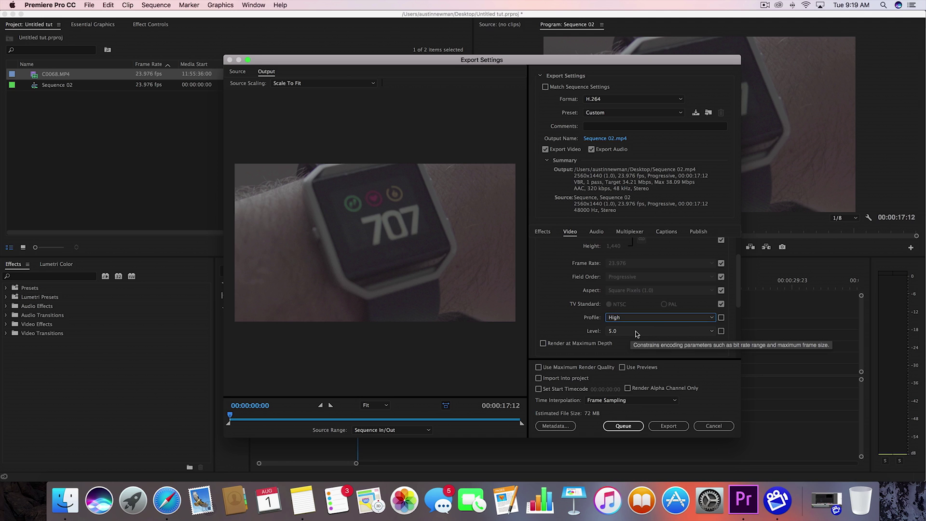
{"action": "left_click", "coordinate": [638, 331]}
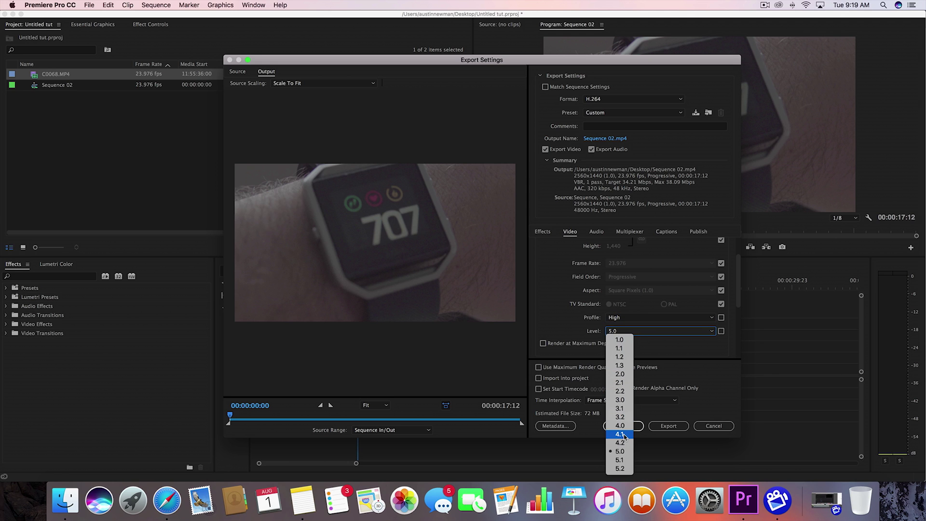
{"action": "left_click", "coordinate": [621, 469]}
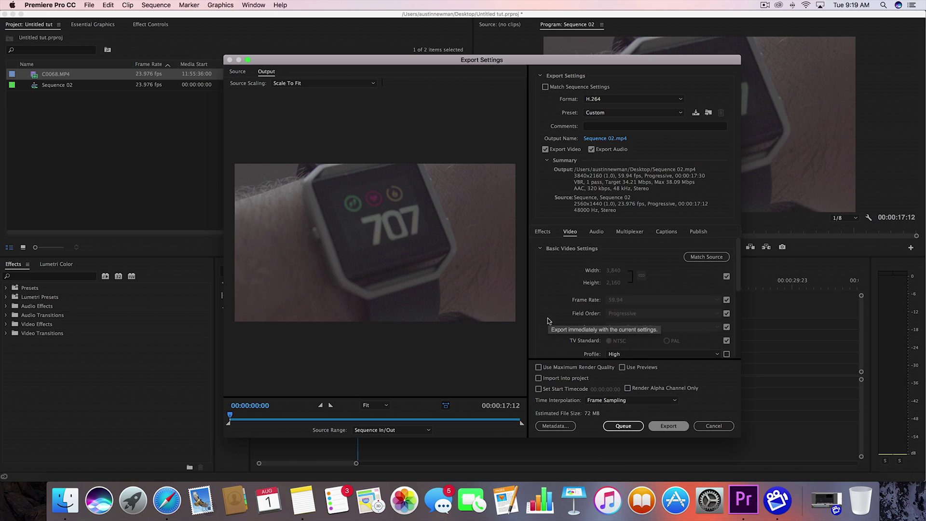
{"action": "scroll", "coordinate": [550, 321], "scroll_direction": "down", "scroll_amount": 2}
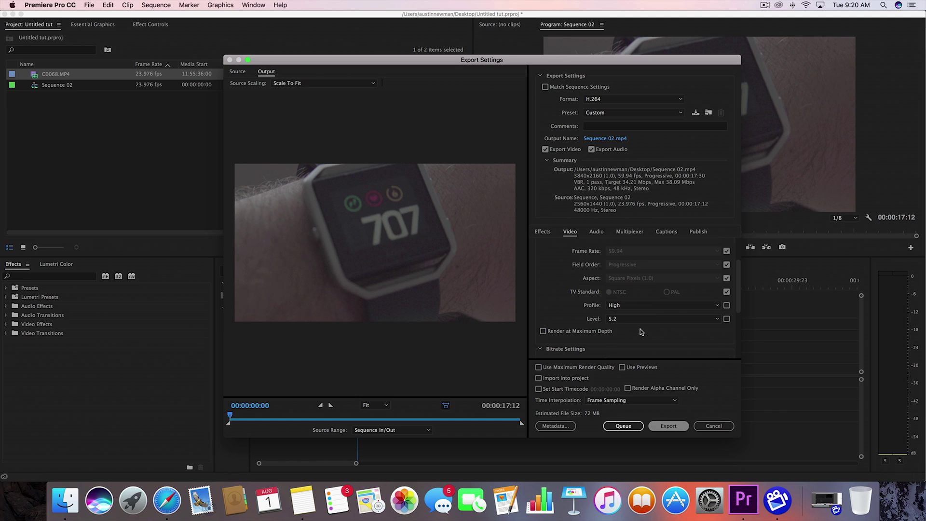
- Enable Render at Maximum Depth and use VBR 2-pass at 49.97 Mbps target, 61.13 Mbps maximum
{"action": "left_click", "coordinate": [543, 331]}
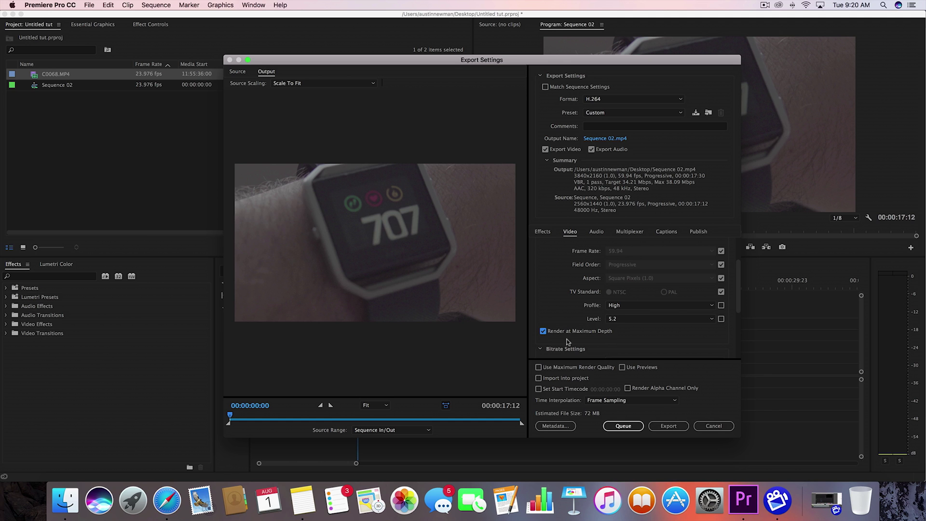
{"action": "scroll", "coordinate": [566, 315], "scroll_direction": "down", "scroll_amount": 5}
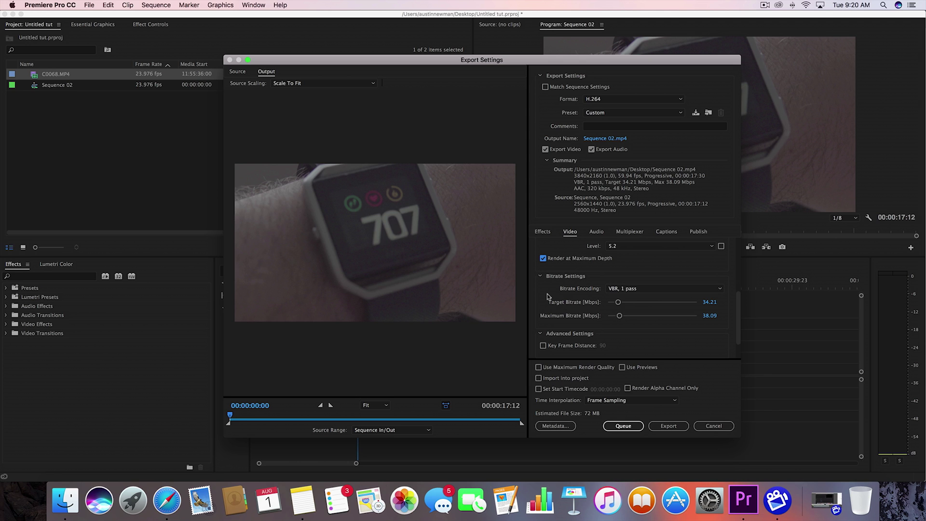
{"action": "left_click", "coordinate": [638, 288]}
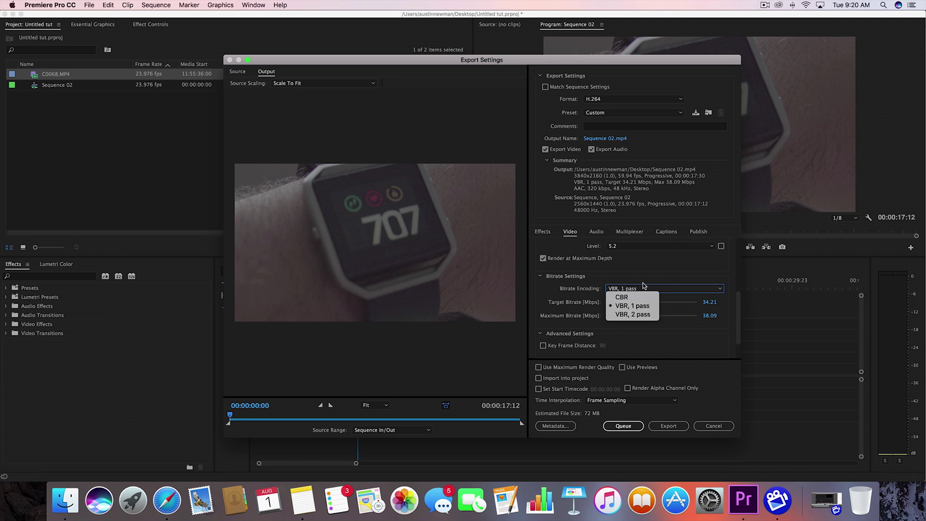
{"action": "left_click", "coordinate": [637, 314]}
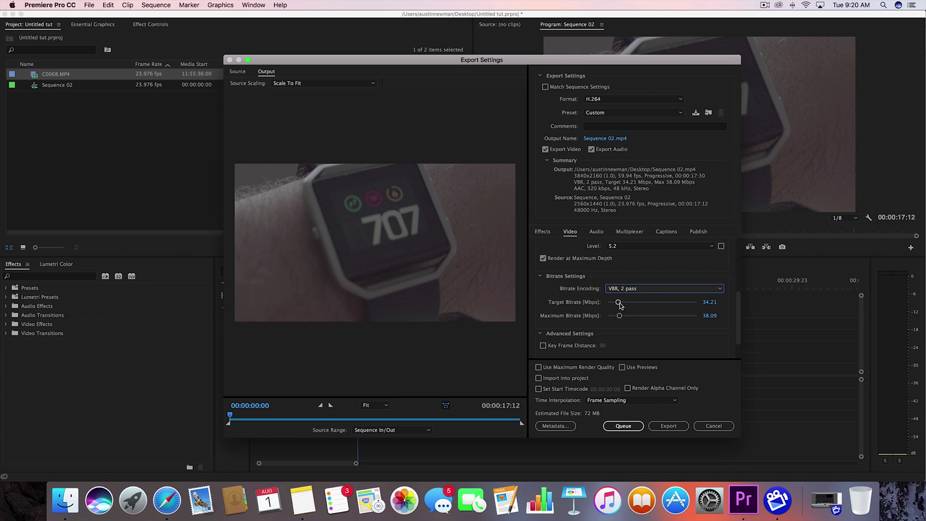
{"action": "mouse_move", "coordinate": [620, 305]}
{"action": "left_mouse_down"}
{"action": "mouse_move", "coordinate": [632, 305]}
{"action": "mouse_move", "coordinate": [622, 305]}
{"action": "left_mouse_up"}
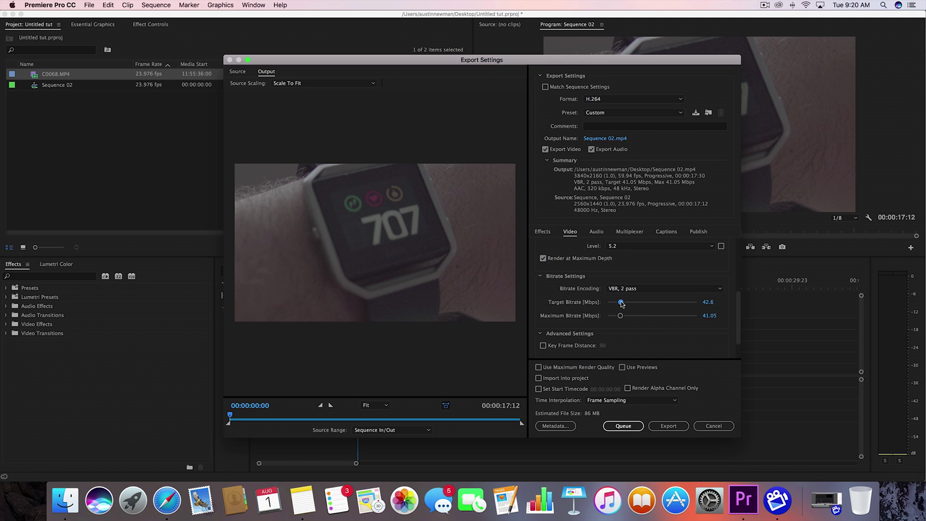
{"action": "left_click_drag", "start_coordinate": [624, 303], "coordinate": [623, 302]}
{"action": "left_click_drag", "start_coordinate": [626, 319], "coordinate": [626, 319]}
{"action": "scroll", "coordinate": [609, 334], "scroll_direction": "down", "scroll_amount": 2}
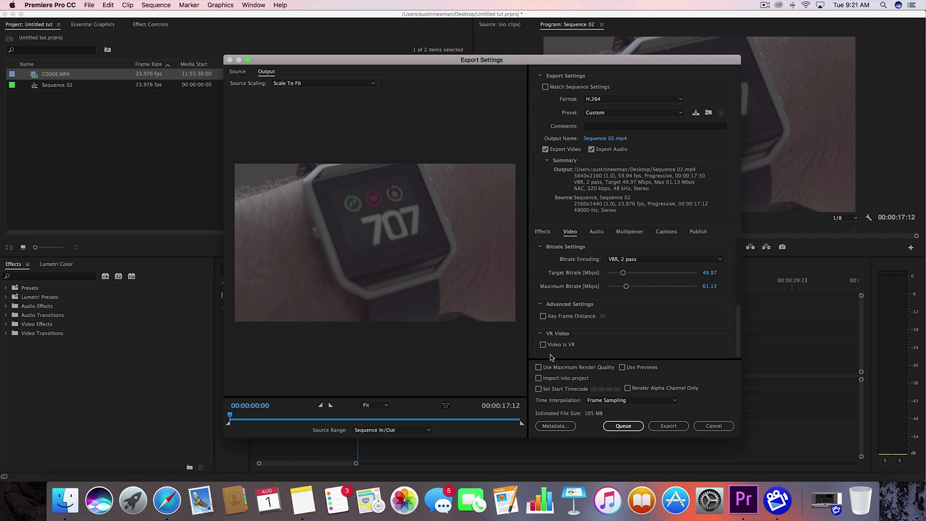
- Turn on Maximum Render Quality and set AAC audio to High quality at 320 kbps
{"action": "left_click", "coordinate": [538, 368]}
{"action": "left_click", "coordinate": [596, 233]}
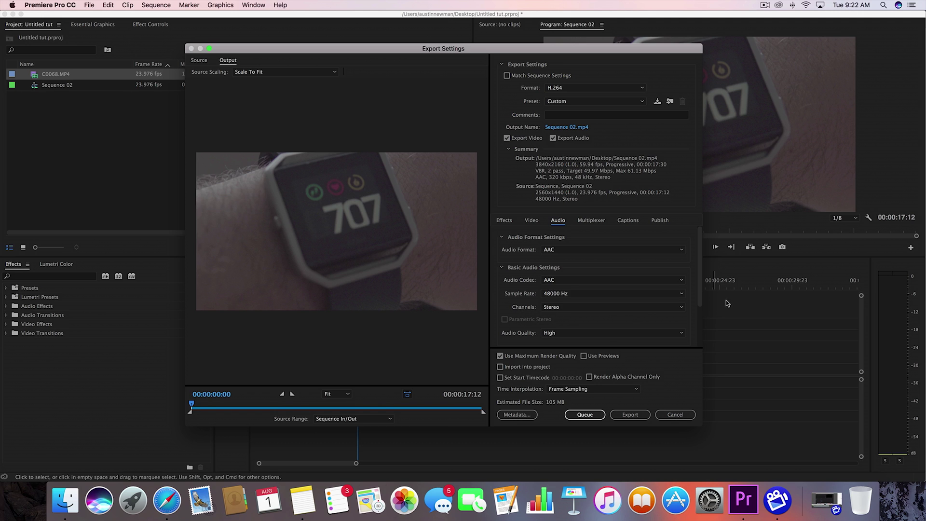
{"action": "scroll", "coordinate": [517, 319], "scroll_direction": "down", "scroll_amount": 1}
{"action": "left_click", "coordinate": [541, 320]}
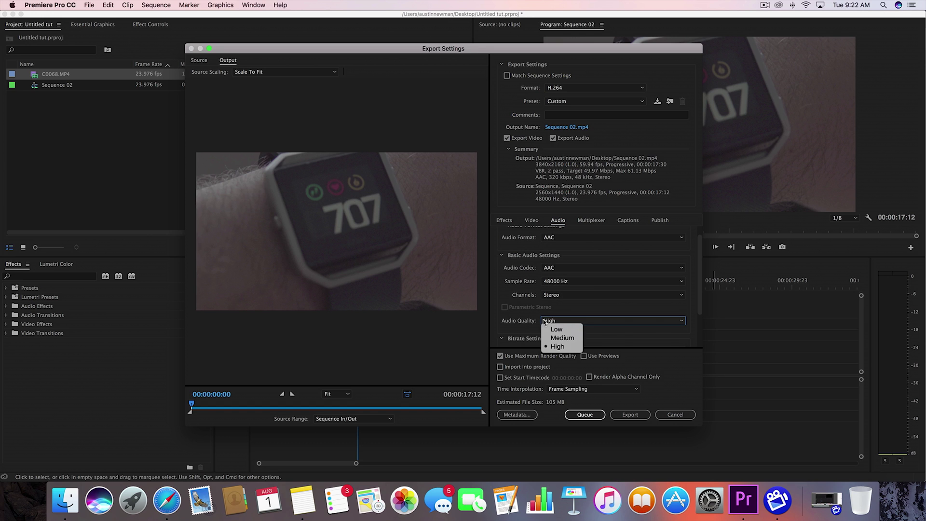
{"action": "left_click", "coordinate": [552, 343]}
{"action": "scroll", "coordinate": [515, 310], "scroll_direction": "down", "scroll_amount": 4}
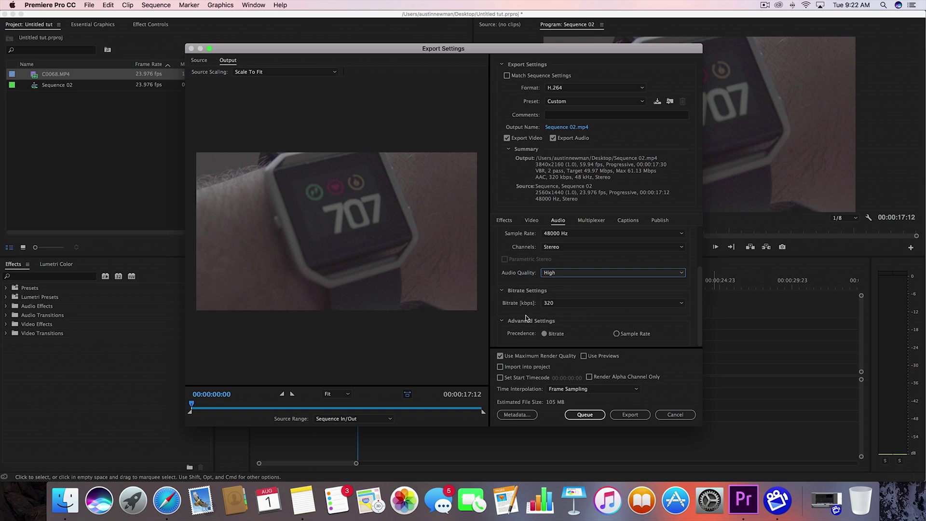
{"action": "left_click", "coordinate": [581, 304]}
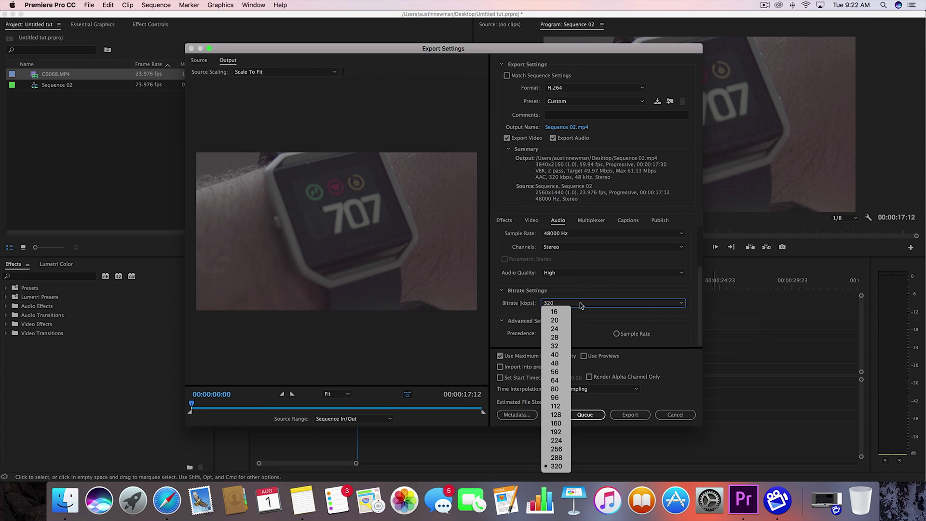
{"action": "left_click", "coordinate": [556, 466]}
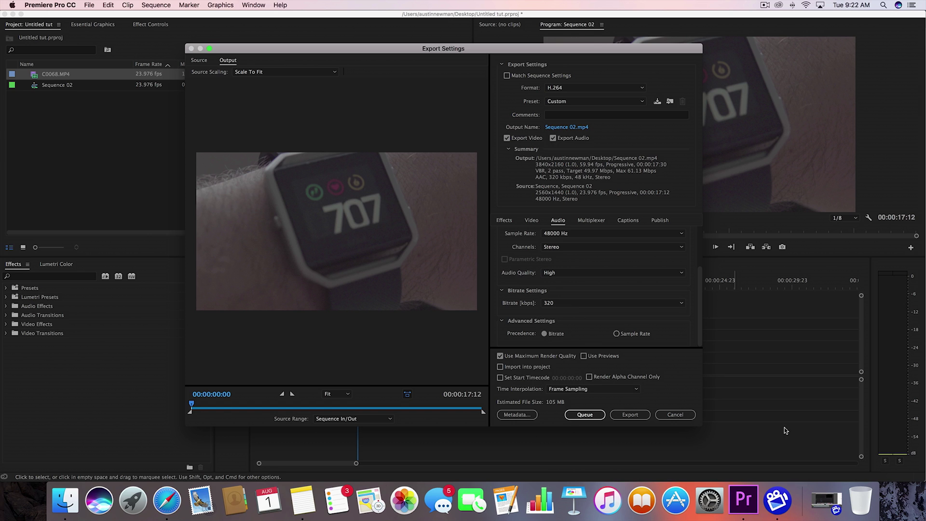
- Export Sequence 02 with the configured H.264 settings
{"action": "left_click", "coordinate": [630, 414]}
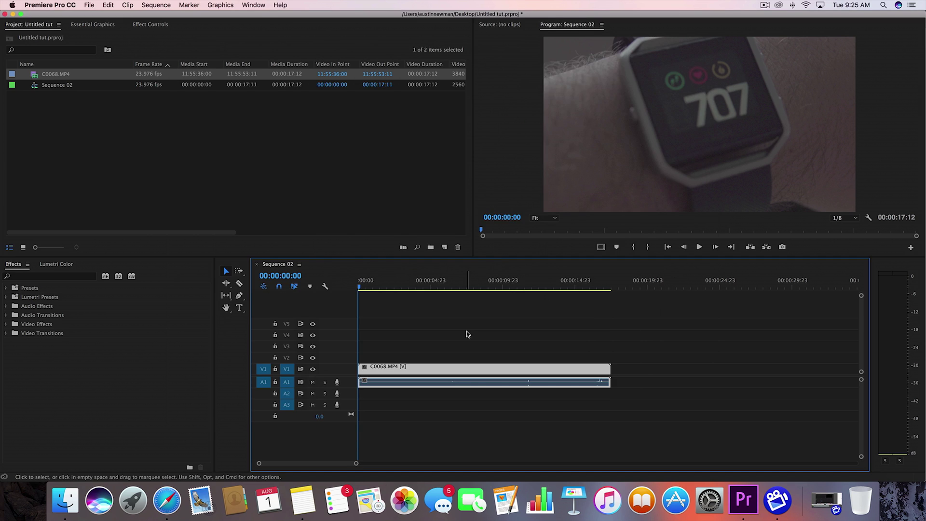